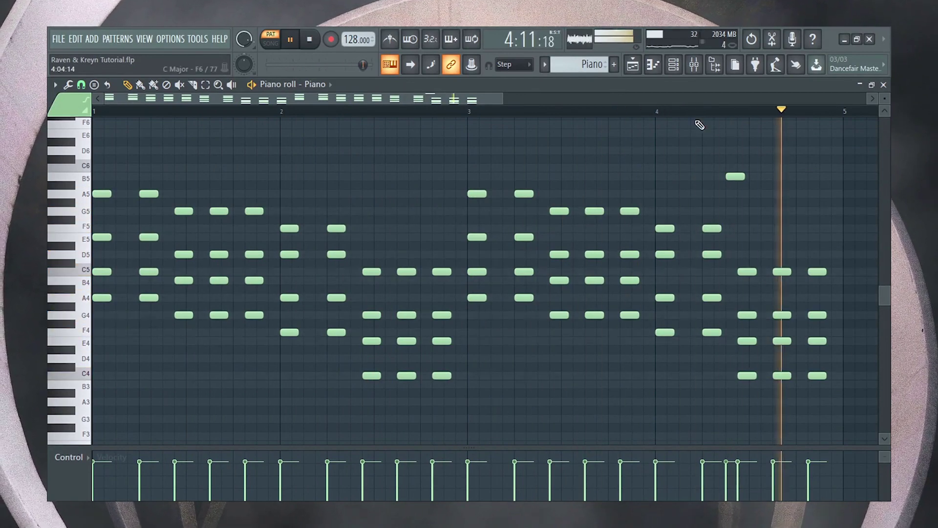
Step: Open the Piano's TruePianos plugin and its CamelCrusher effect from the mixer
click(714, 64)
click(160, 118)
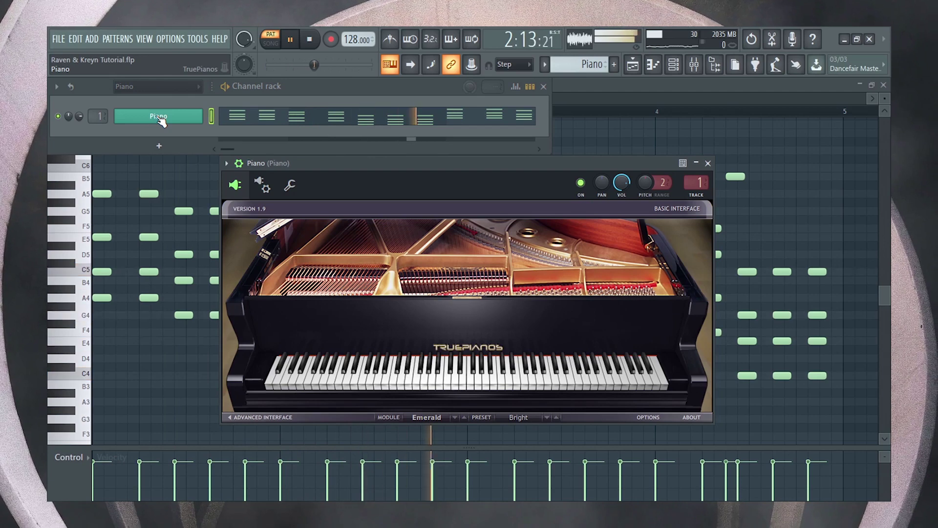
click(694, 65)
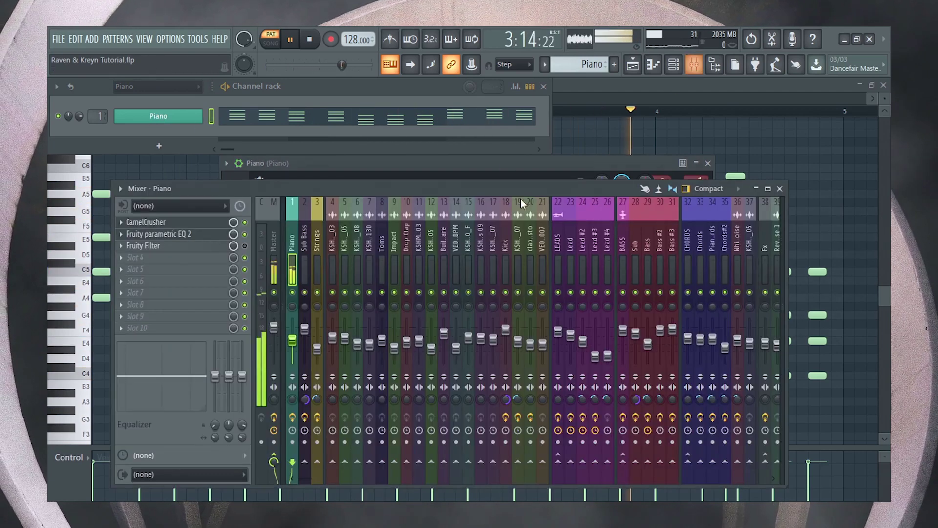
click(146, 222)
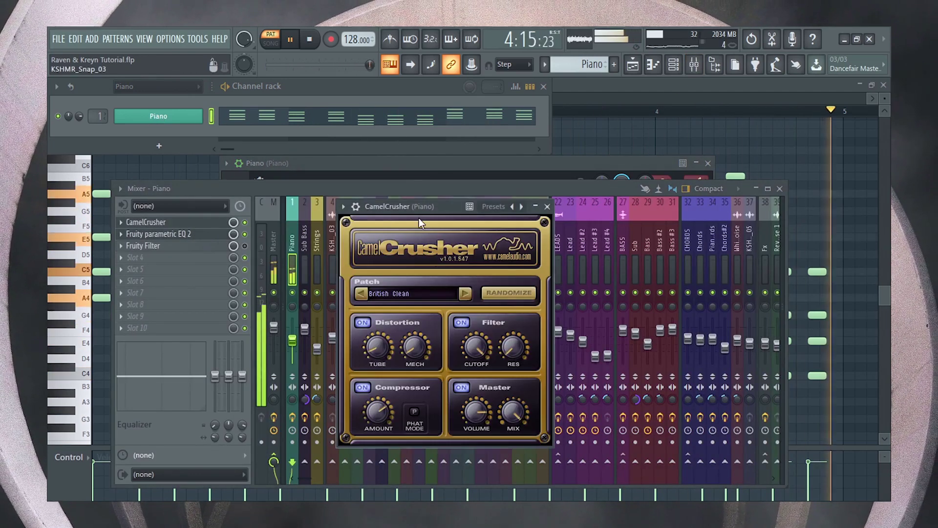
drag(435, 208, 437, 207)
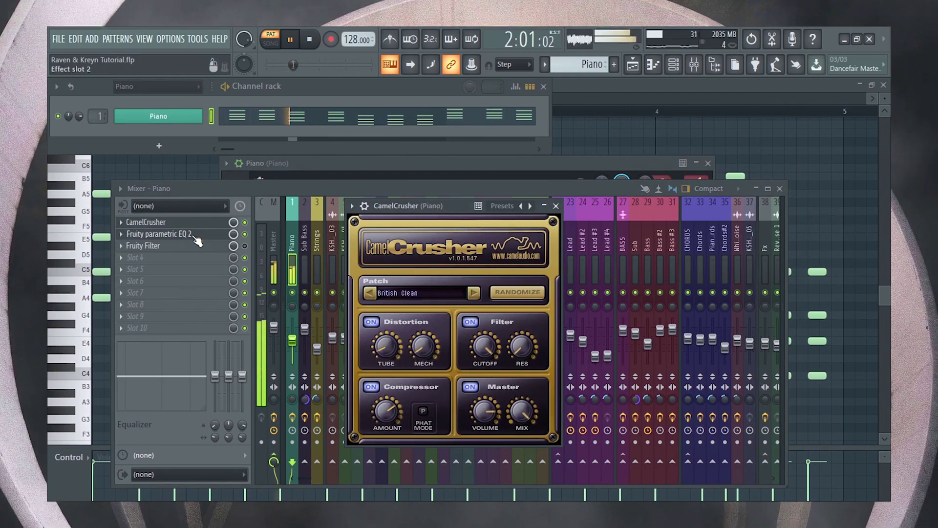
Step: Open the Piano's Fruity parametric EQ 2 and Fruity Filter, then stop playback
click(161, 234)
drag(417, 172, 496, 166)
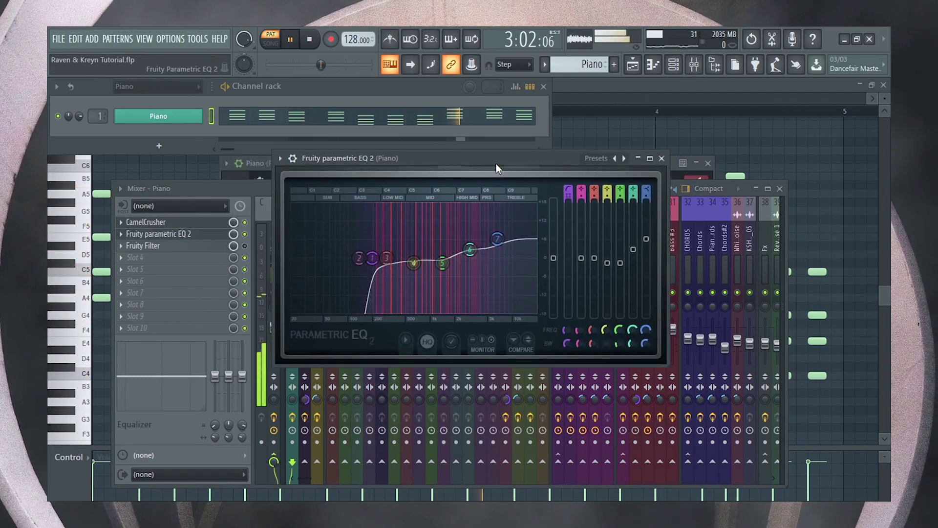
click(175, 245)
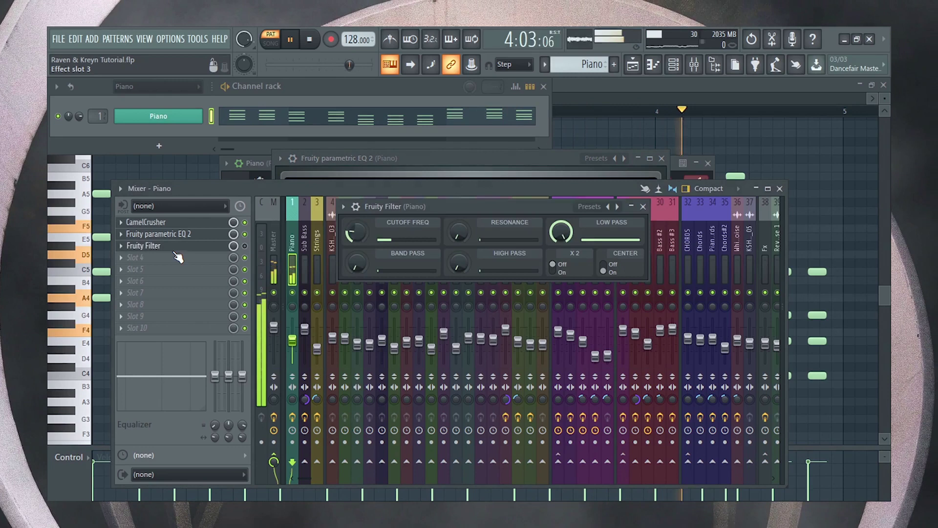
drag(459, 206, 488, 203)
key(space)
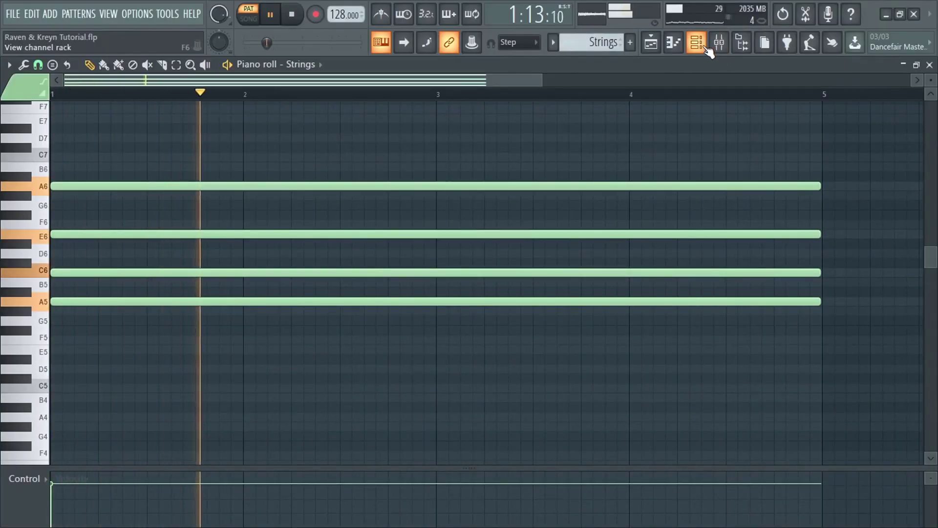
Step: Open the Strings channel's Nexus2 Lo Fi Stringpad 1 and its Fruity parametric EQ 2
click(704, 46)
click(153, 125)
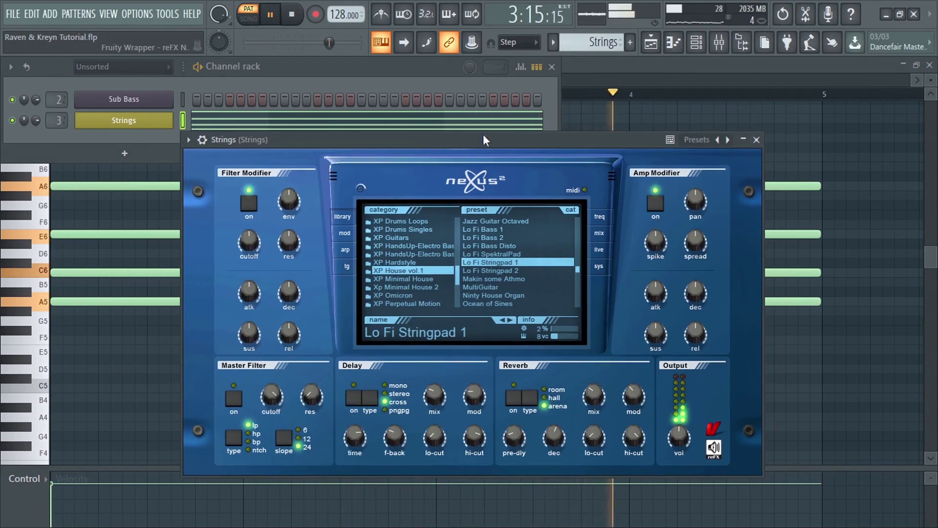
click(719, 44)
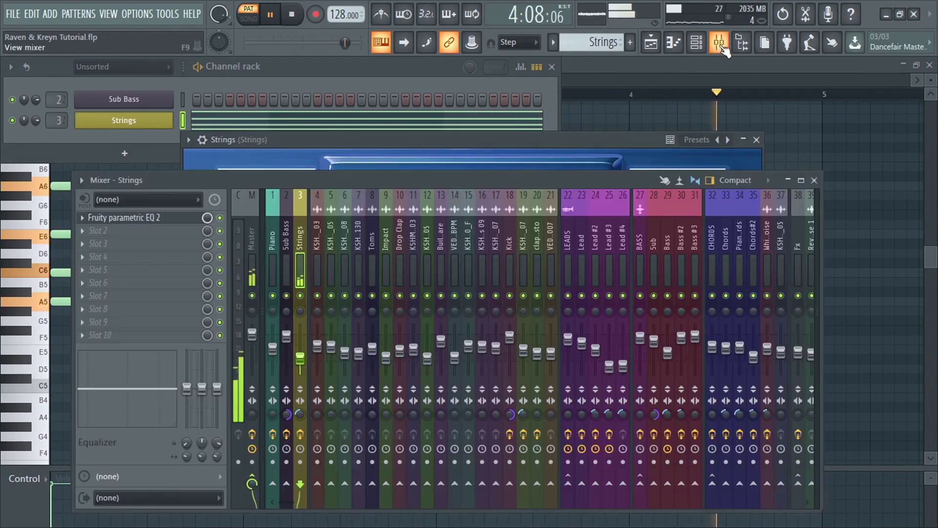
click(184, 223)
drag(316, 224, 482, 182)
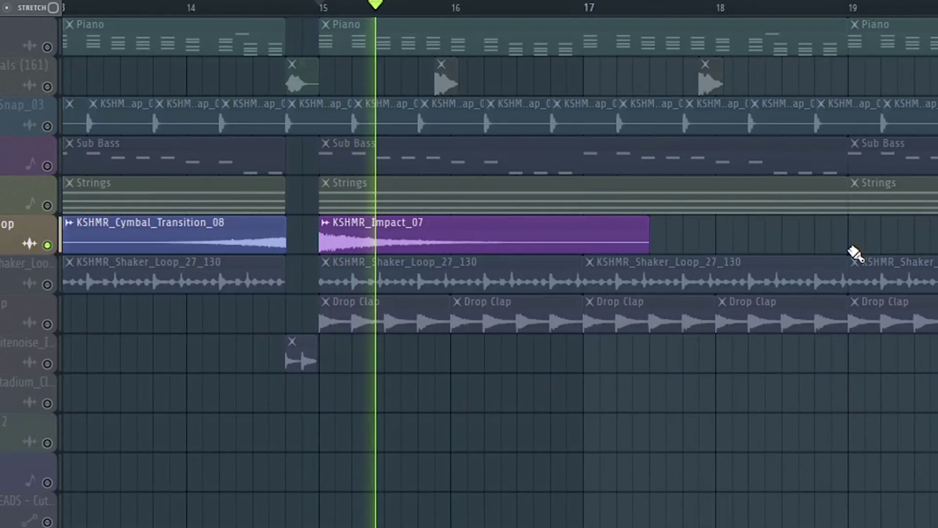
Step: Bring bars 20–25 into view, select the whitenoise track and play from bar 22
drag(383, 1, 488, 4)
click(44, 369)
click(415, 11)
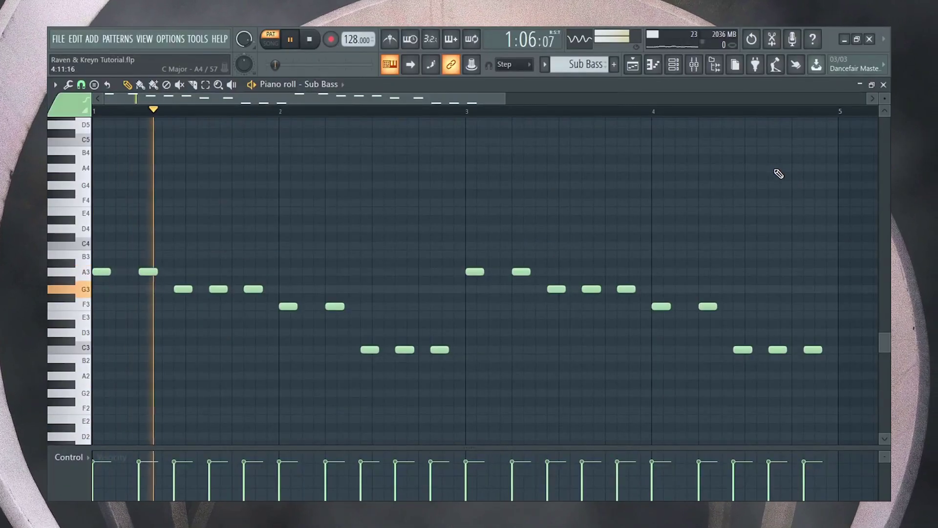
Step: Open the Sub Bass 3x Osc and its Fruity parametric EQ 2, then stop playback
click(673, 64)
click(185, 116)
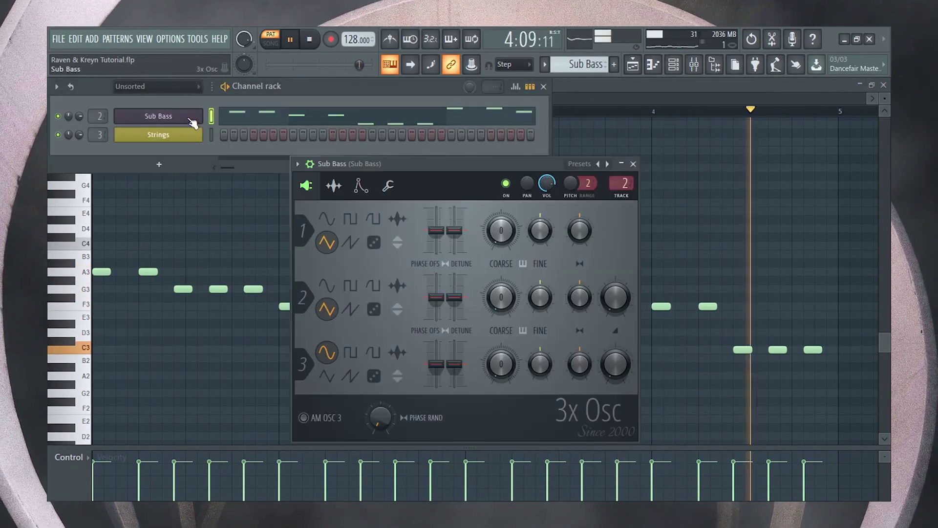
drag(436, 170, 430, 170)
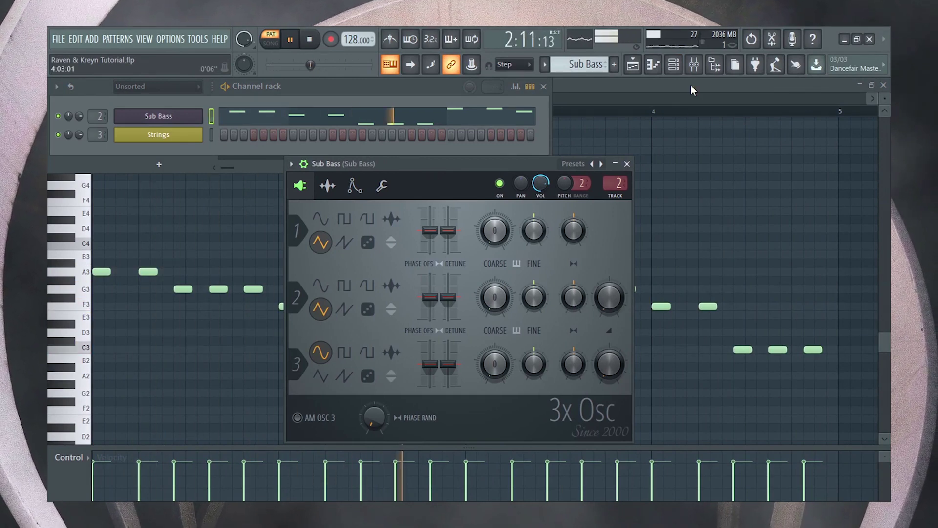
click(698, 68)
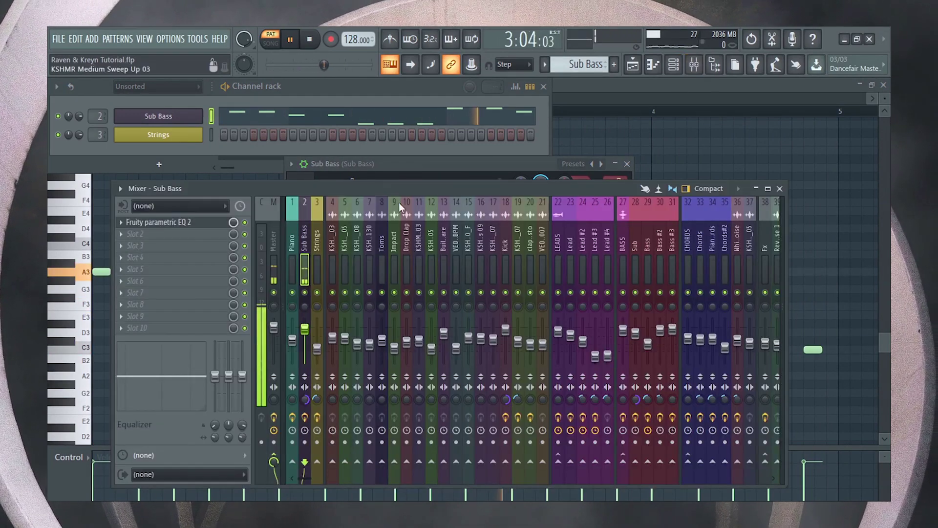
click(222, 223)
drag(420, 165, 533, 172)
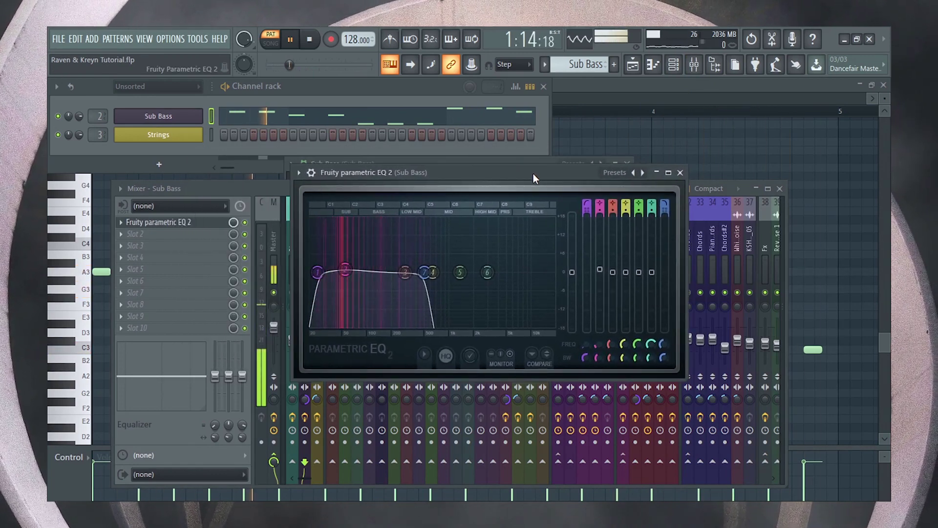
key(space)
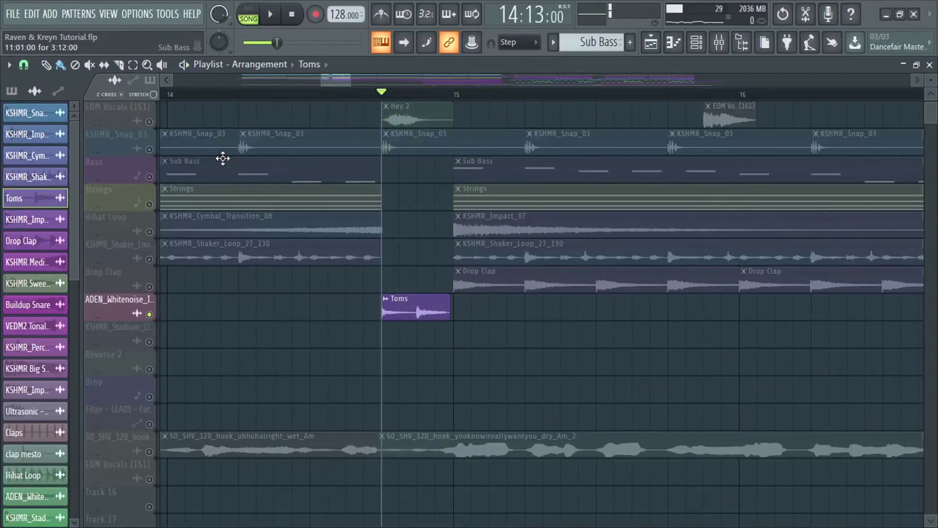
Step: Select the EDM Vocals track and restart song playback from bar 15
click(155, 126)
scroll(507, 270, up, 1)
key(space)
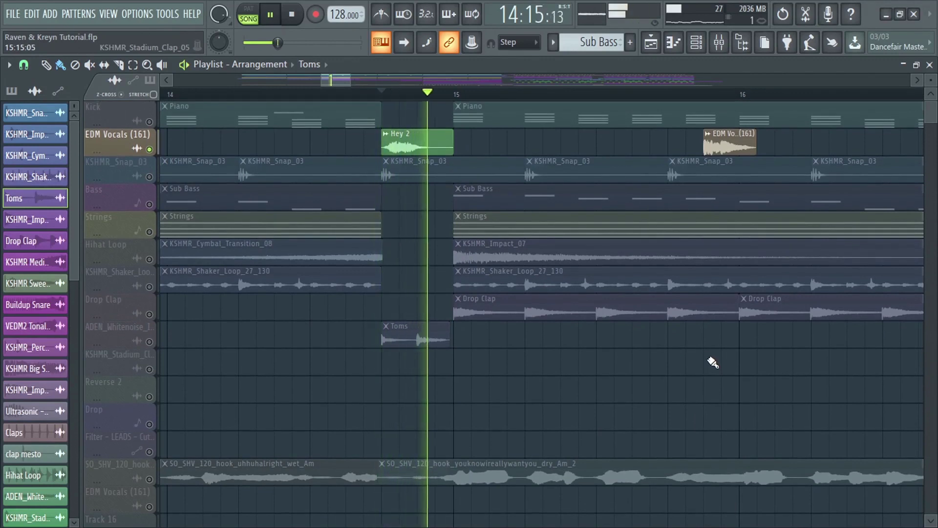
key(space)
click(704, 95)
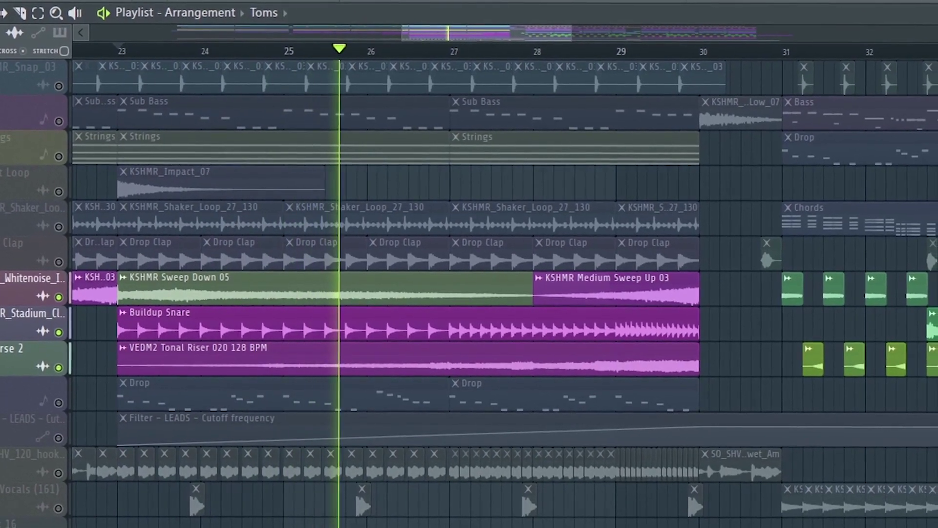
Step: Scroll the playlist down to follow the buildup toward the drop
scroll(470, 294, down, 3)
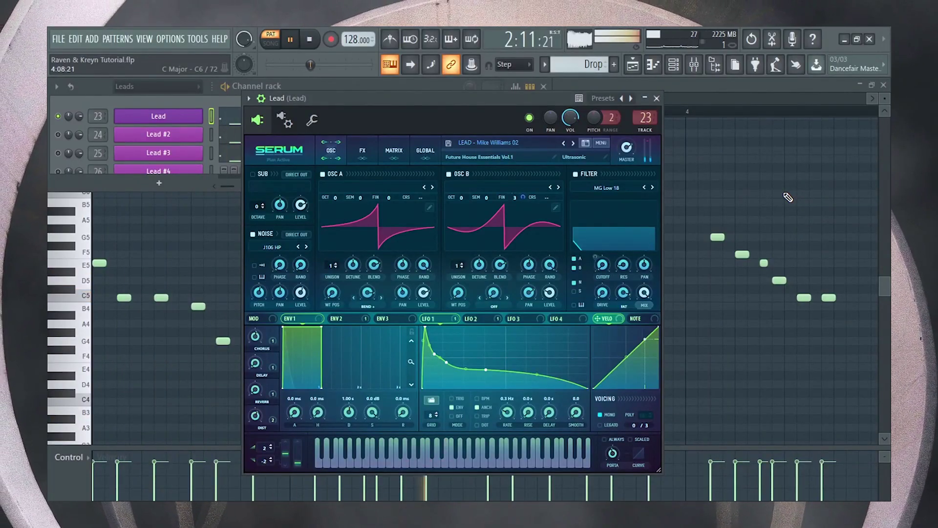
Step: Open the Lead #2 and Lead #3 Serum synths, then stop playback
click(52, 117)
click(181, 136)
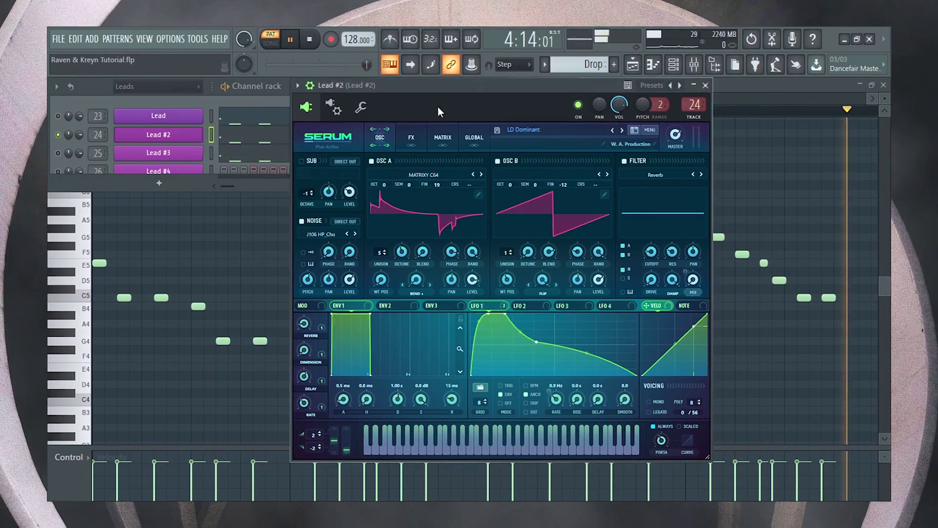
drag(458, 91, 447, 97)
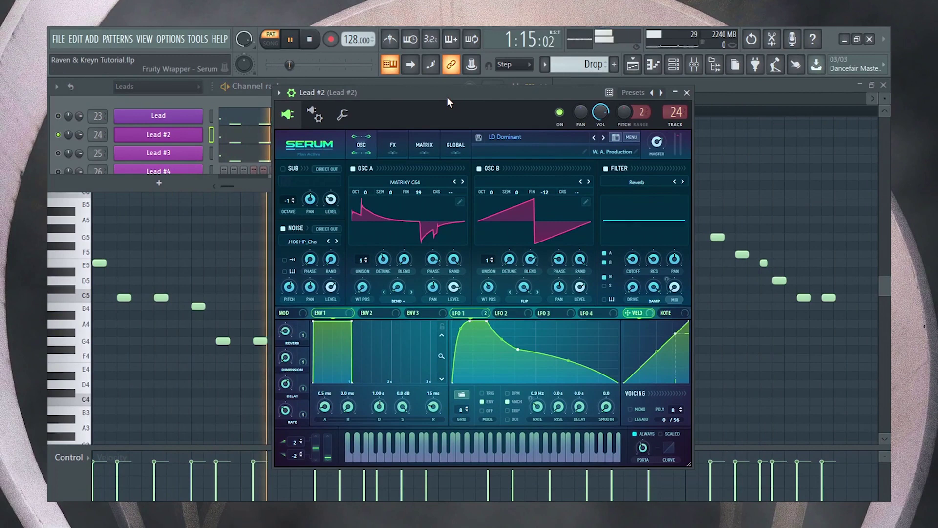
click(61, 158)
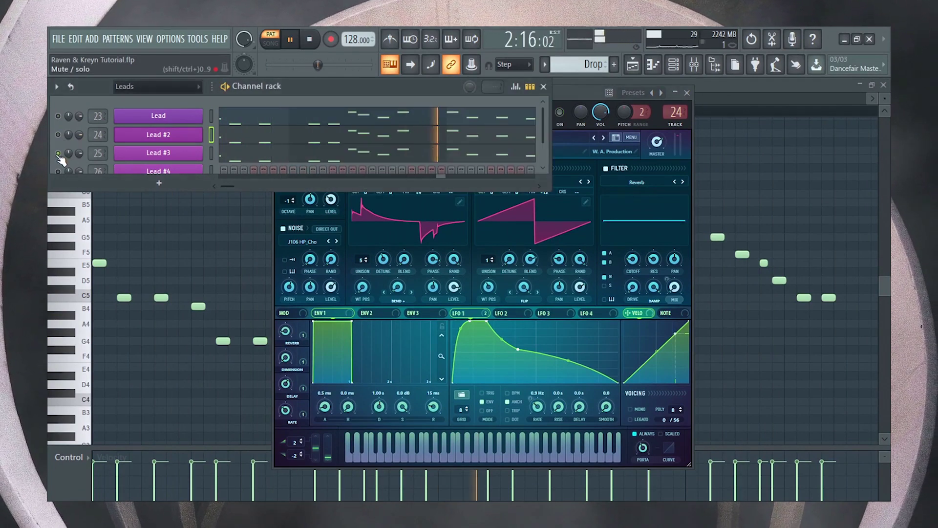
click(171, 152)
drag(440, 110, 408, 111)
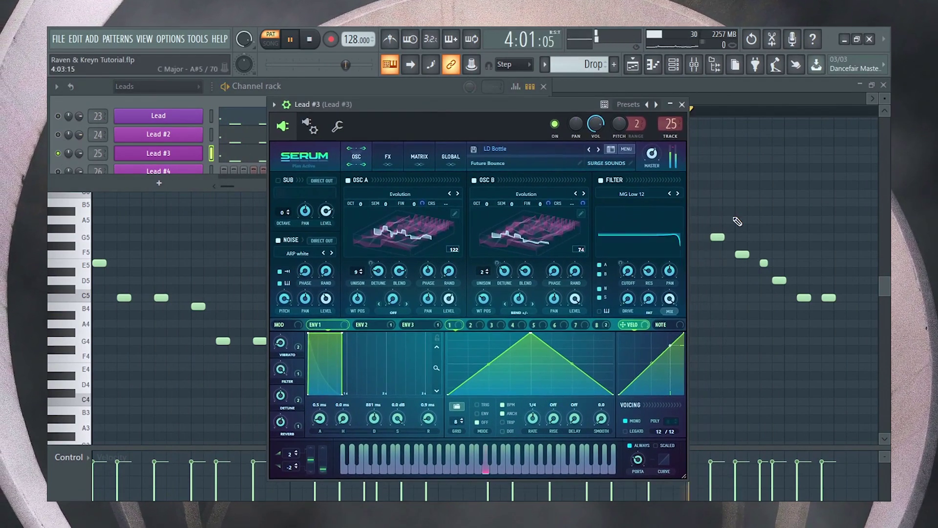
key(space)
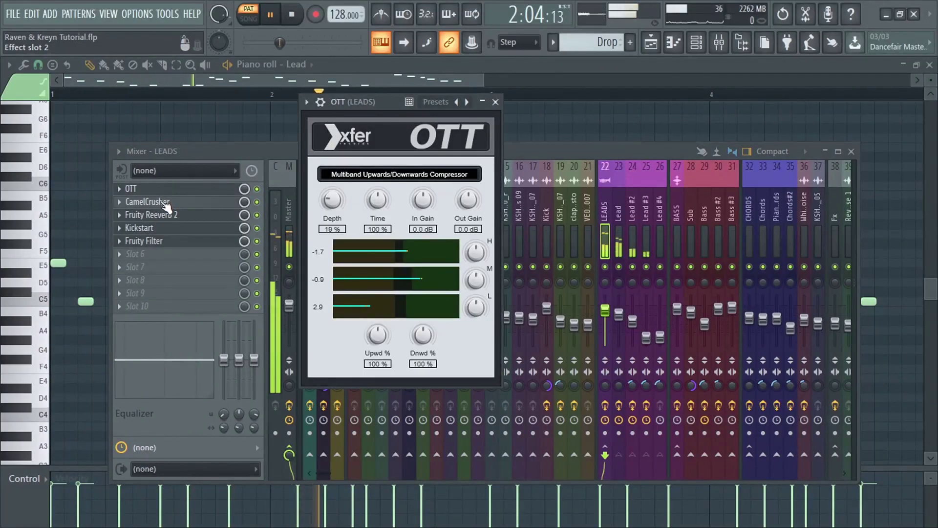
Step: Open CamelCrusher, Fruity Reeverb 2 and Kickstart on the LEADS insert, then stop playback
click(165, 202)
click(163, 215)
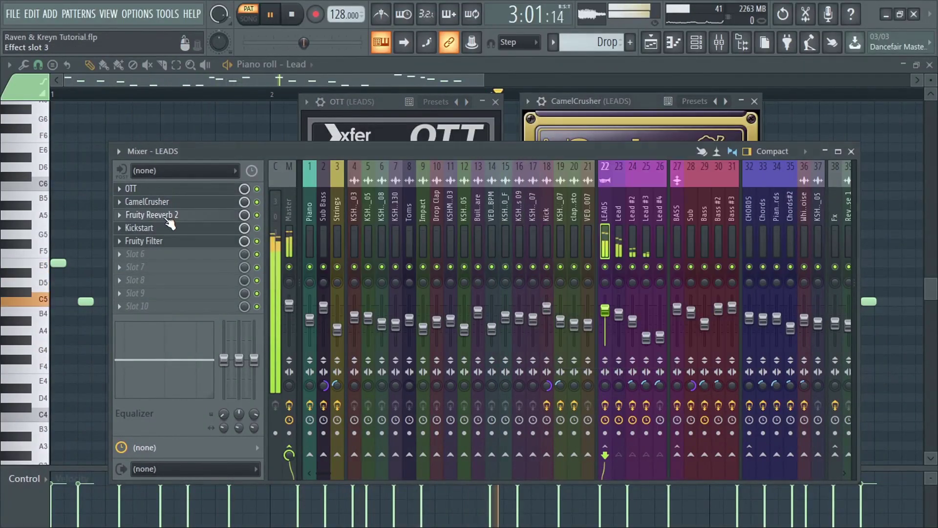
drag(163, 216, 453, 157)
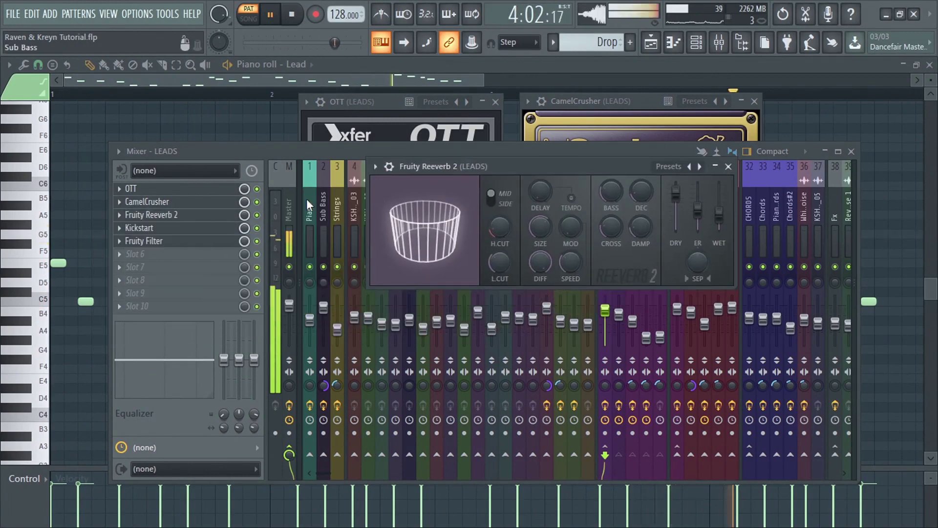
click(166, 234)
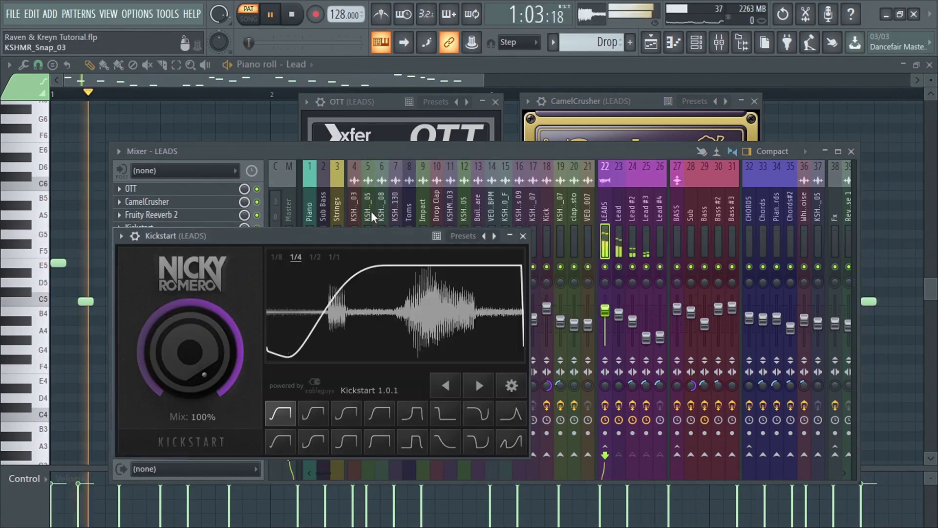
drag(385, 181, 548, 183)
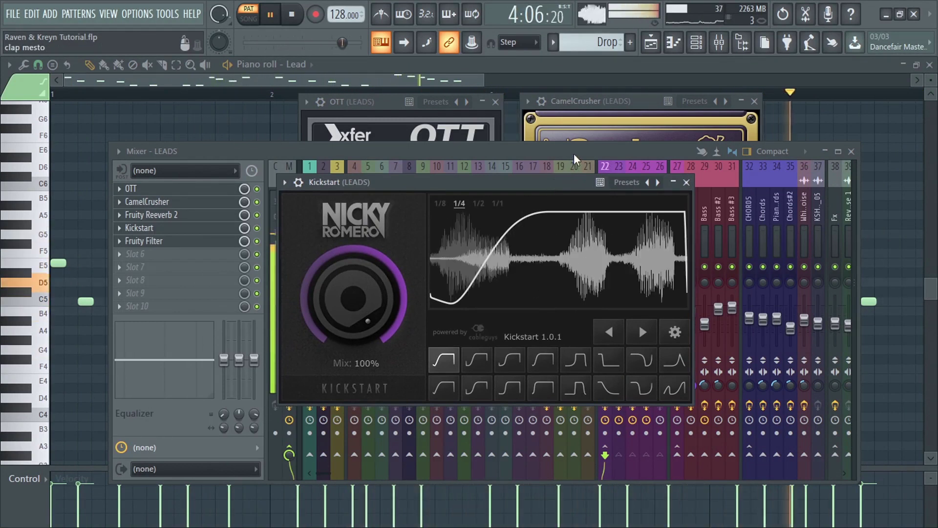
key(space)
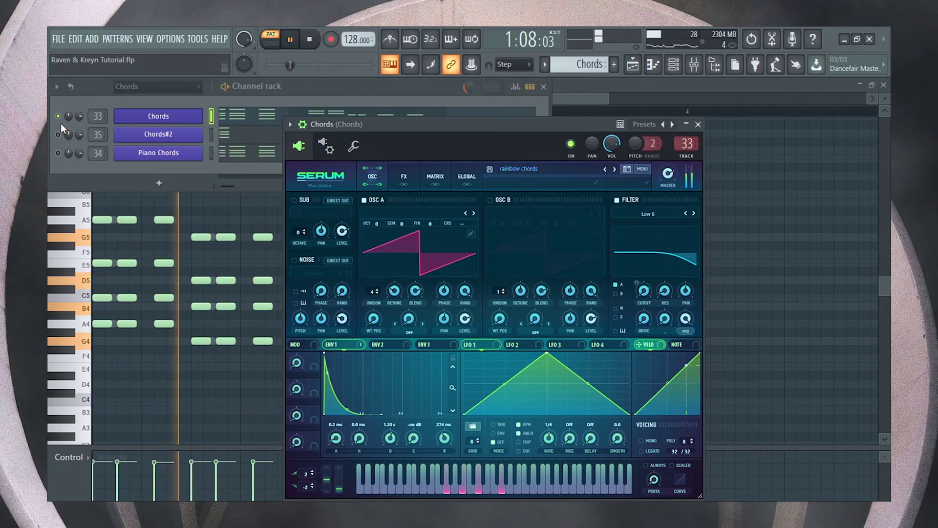
Step: Open the Piano Chords channel's TruePianos plugin and stop playback
click(59, 153)
click(172, 153)
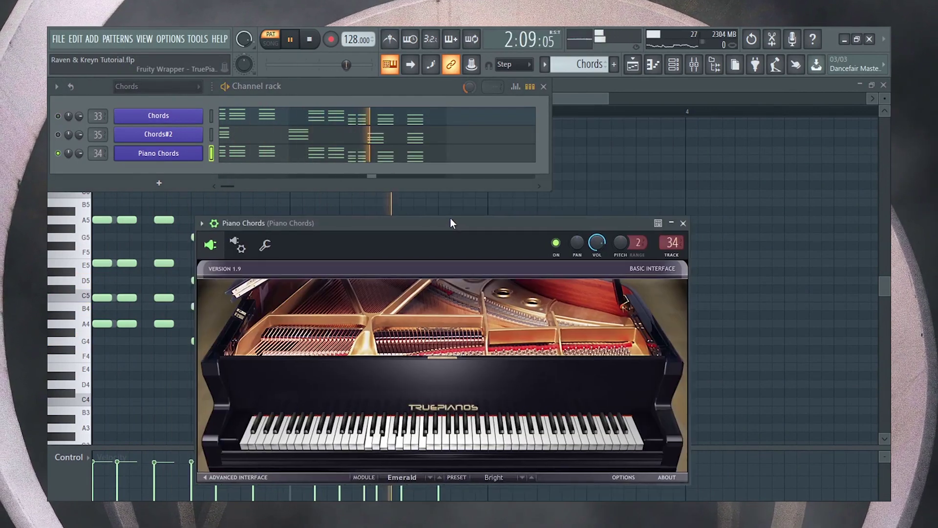
drag(450, 218, 501, 166)
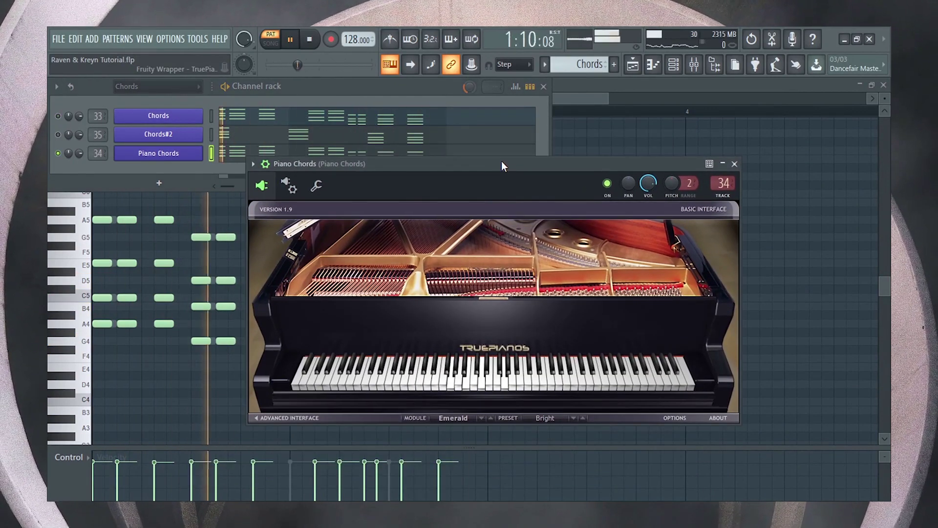
key(space)
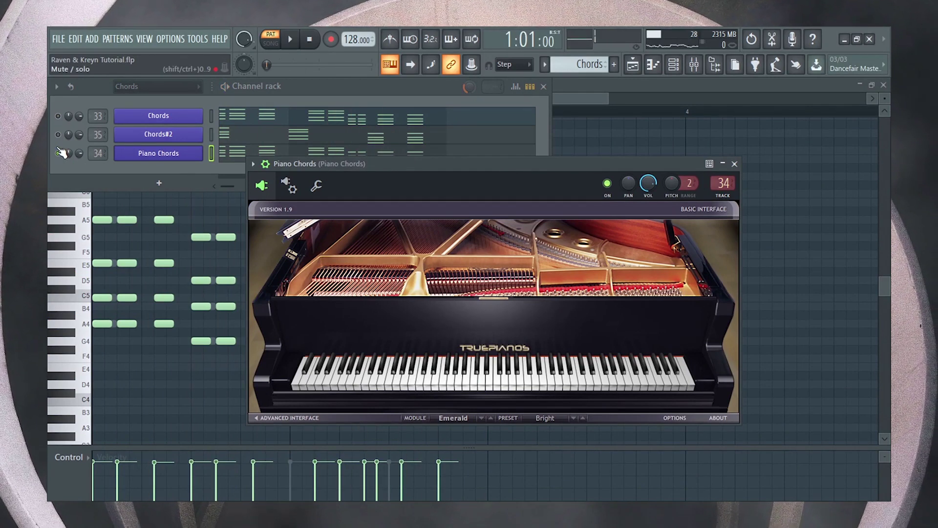
Step: Mute Piano Chords and open the Chords#2 Sylenth1 synth
click(59, 153)
click(163, 136)
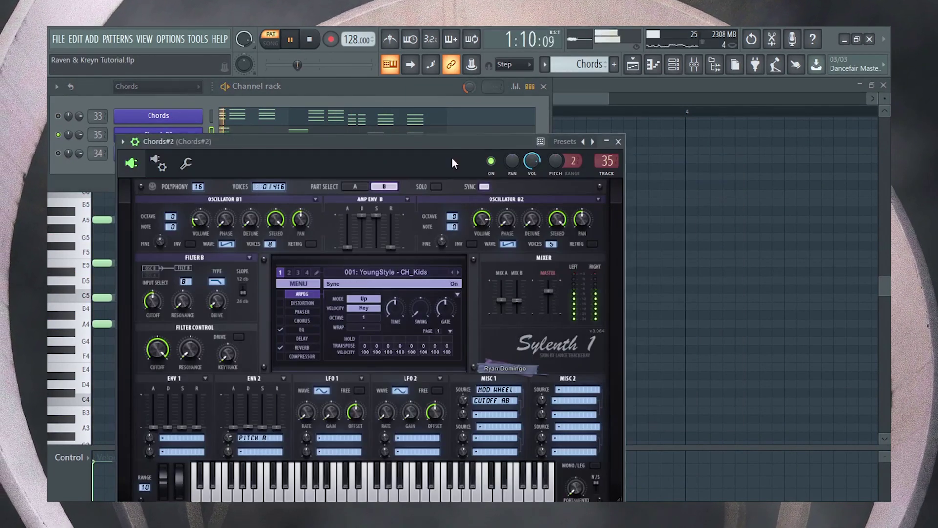
drag(453, 157, 559, 110)
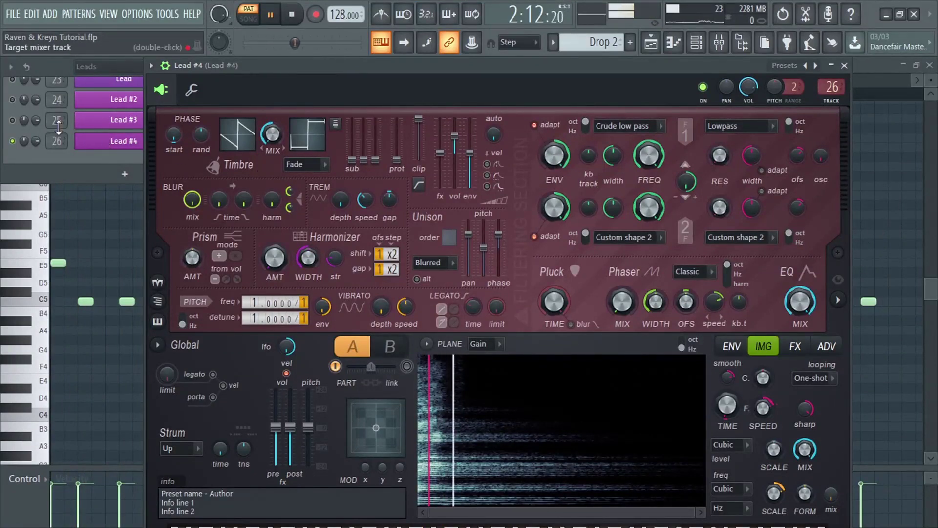
Step: Bring the Lead #4 synth window back to the front
click(10, 119)
scroll(18, 86, up, 1)
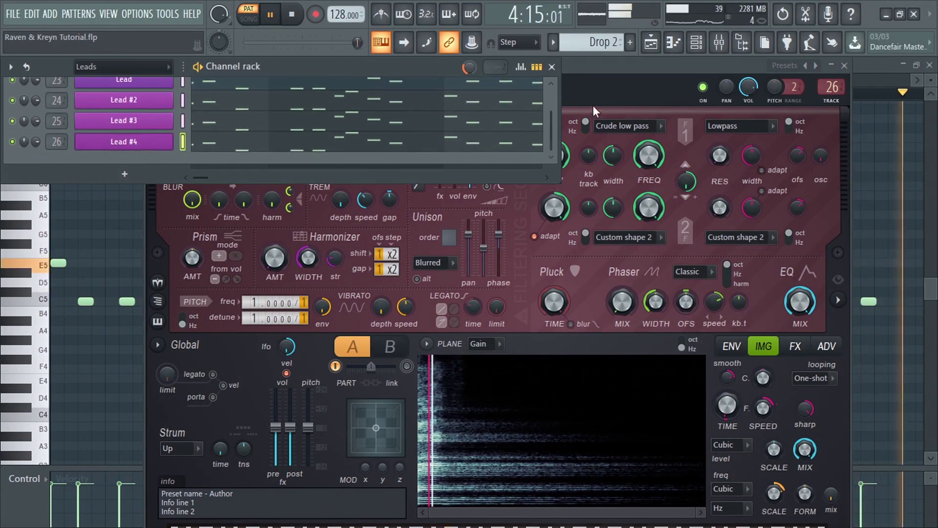
click(626, 74)
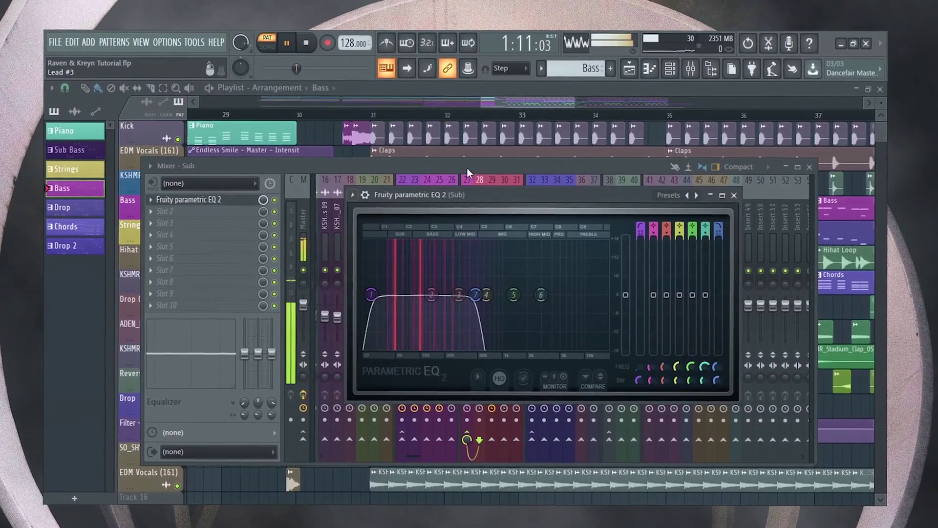
Step: Open the parametric EQs on the Bass, Bass #2 and Bass #3 inserts
click(193, 195)
key(Right)
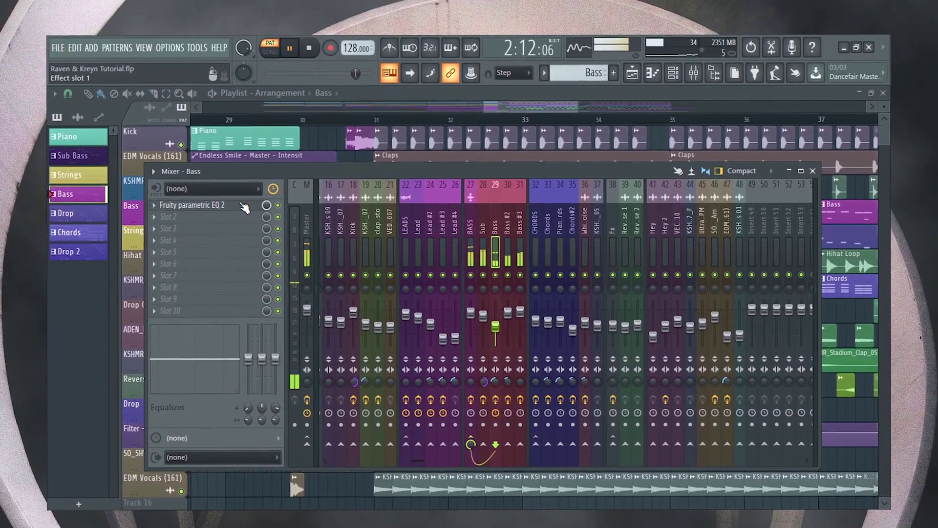
click(244, 199)
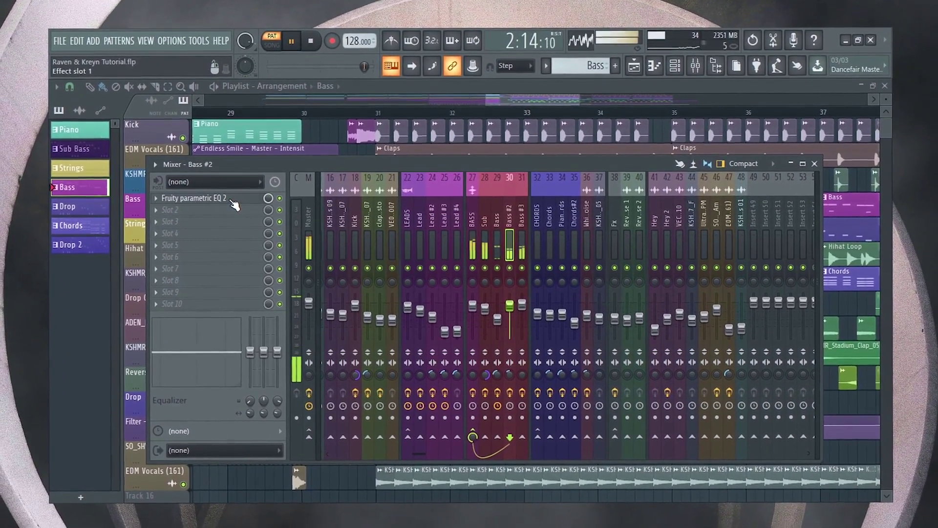
click(230, 199)
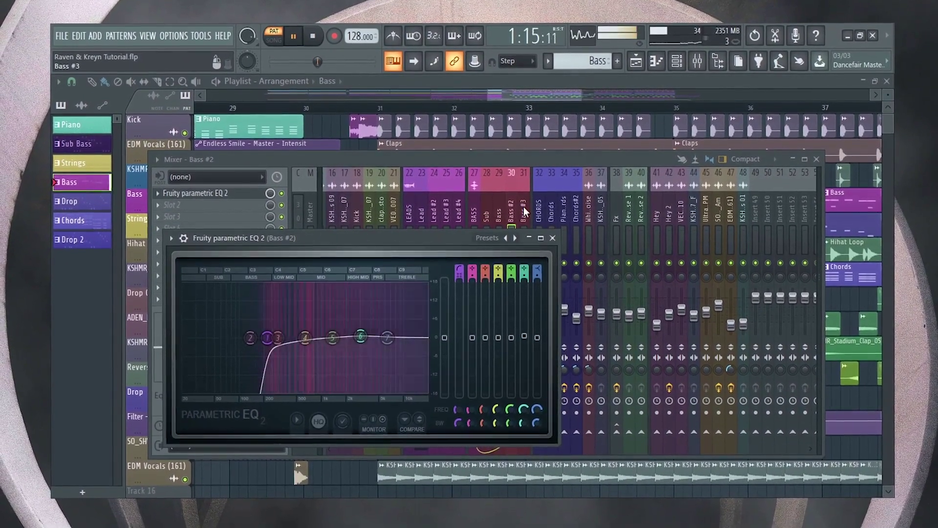
click(522, 210)
click(220, 196)
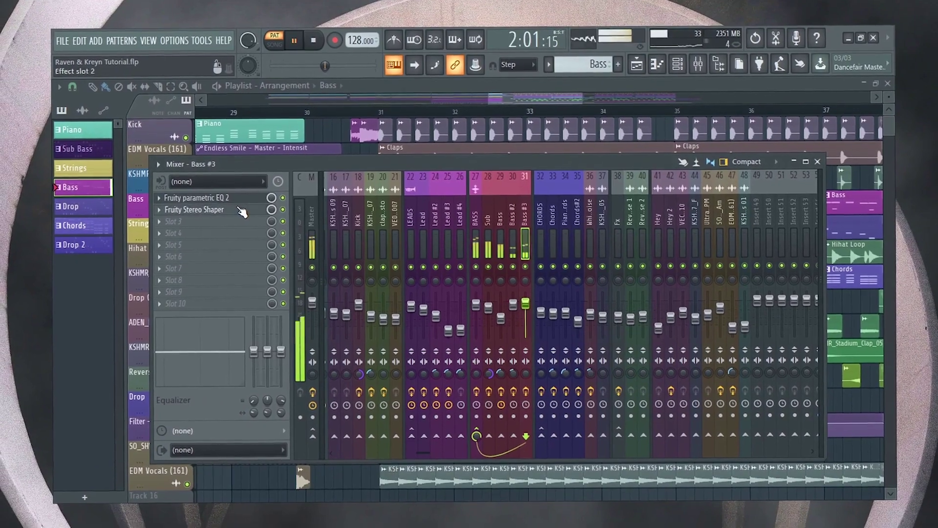
Step: Open Fruity Stereo Shaper on Bass #3 and Sausage Fattener on the BASS insert
click(215, 201)
drag(219, 201, 441, 196)
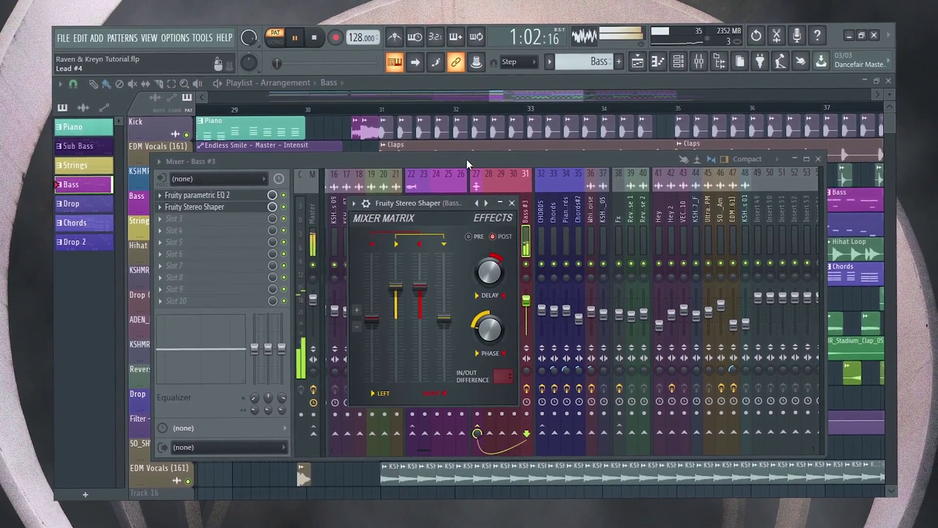
click(478, 218)
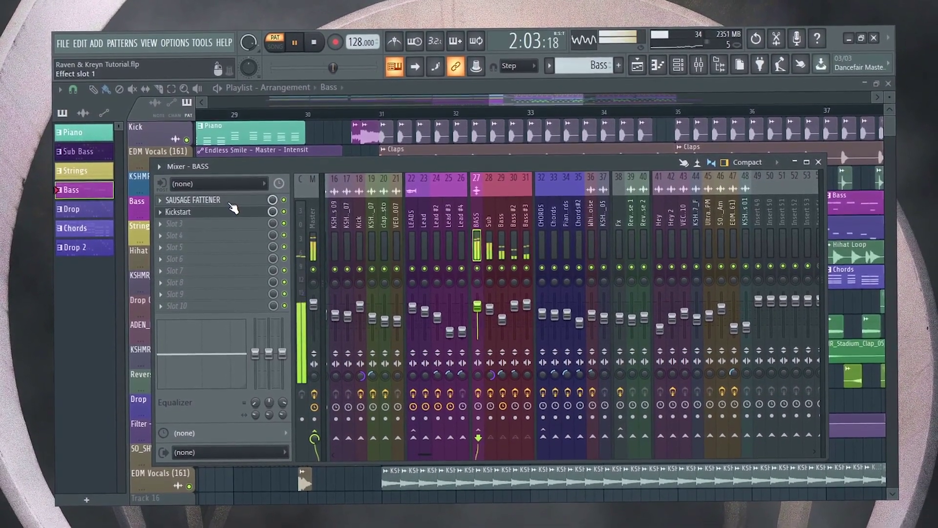
click(254, 202)
drag(342, 143, 459, 174)
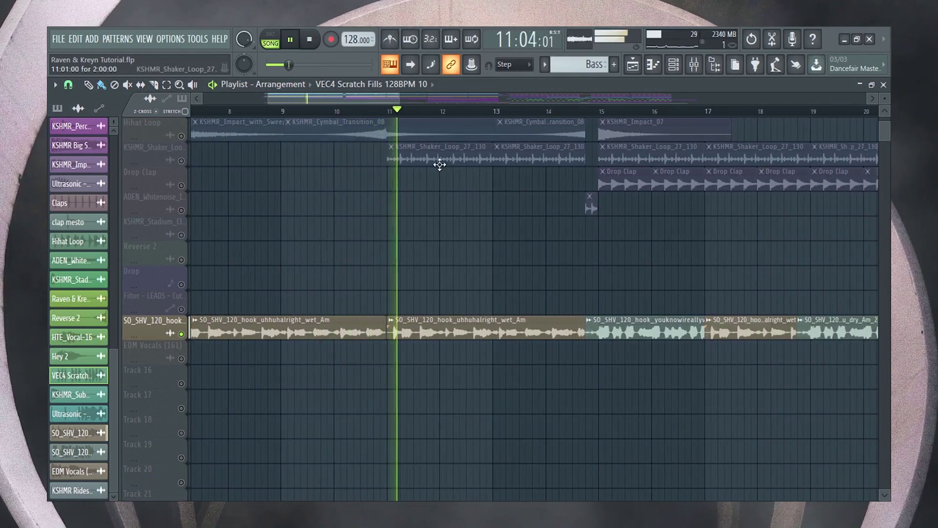
Step: Start playback from bar 15 and shift the playlist view to the right
click(600, 115)
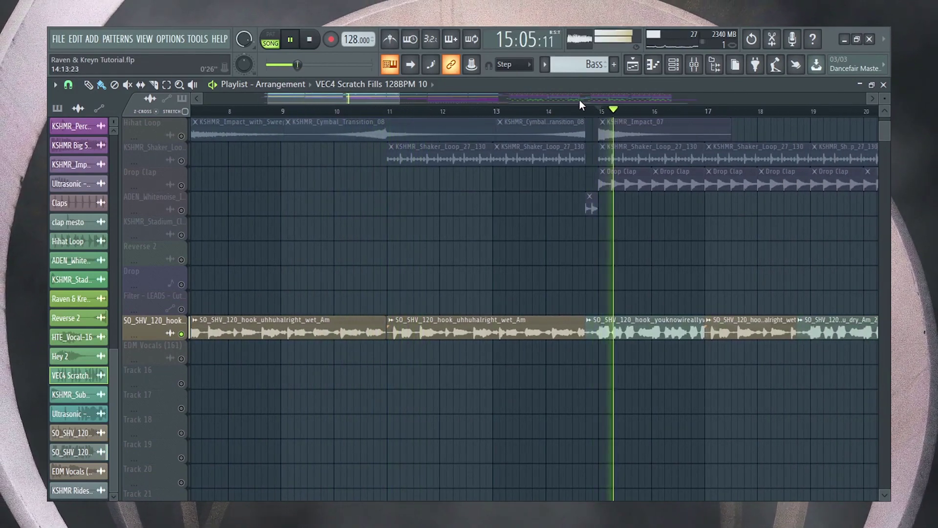
drag(367, 98, 417, 99)
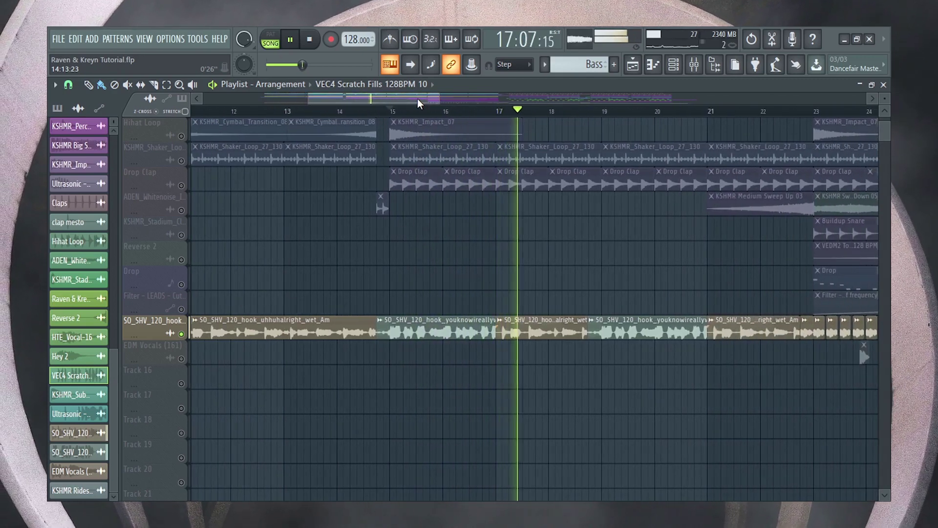
Step: Stop song playback after the build-up, returning the song position to bar 15 at the drop
key(space)
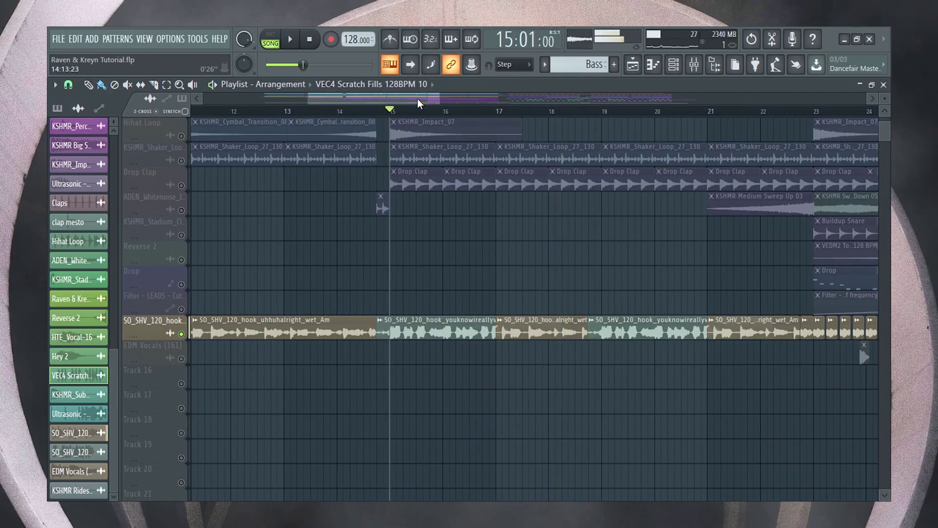